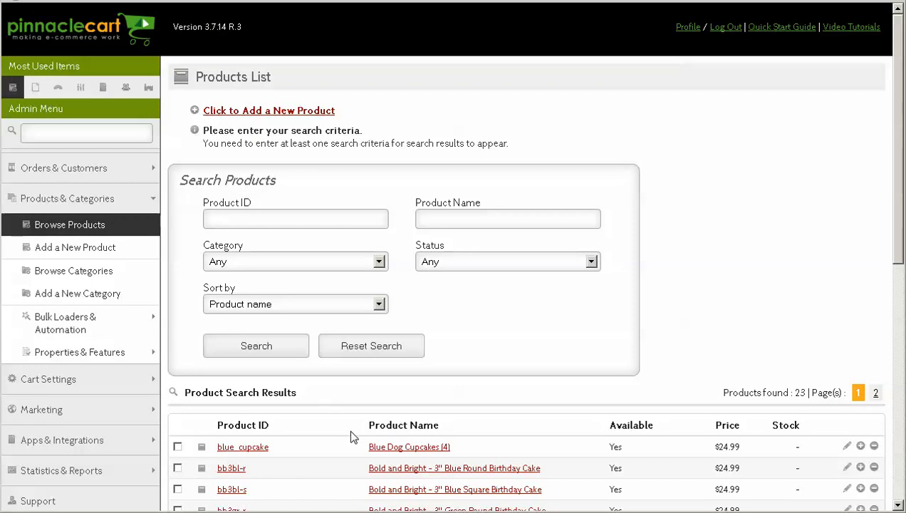
Step: Open the Blue Dog Cupcakes (4) product and start creating a new attribute for it
{"action": "left_click", "coordinate": [401, 447]}
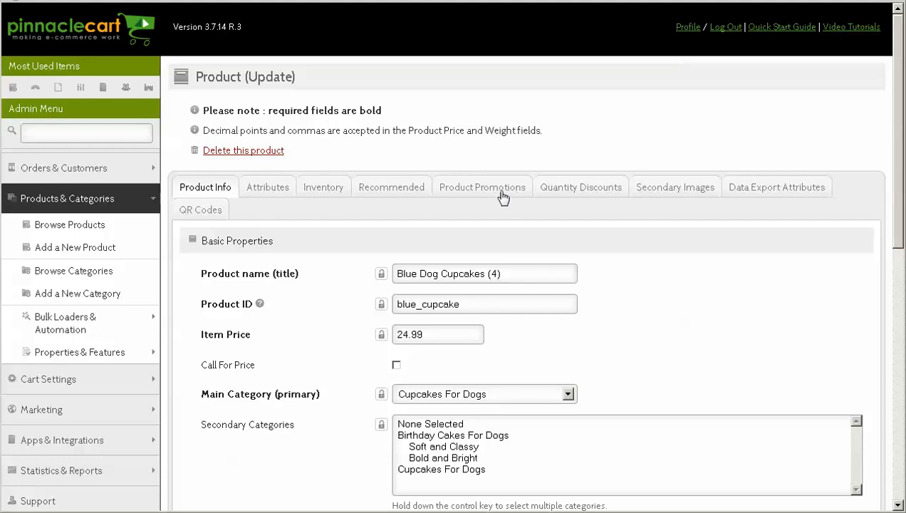
{"action": "left_click", "coordinate": [269, 189]}
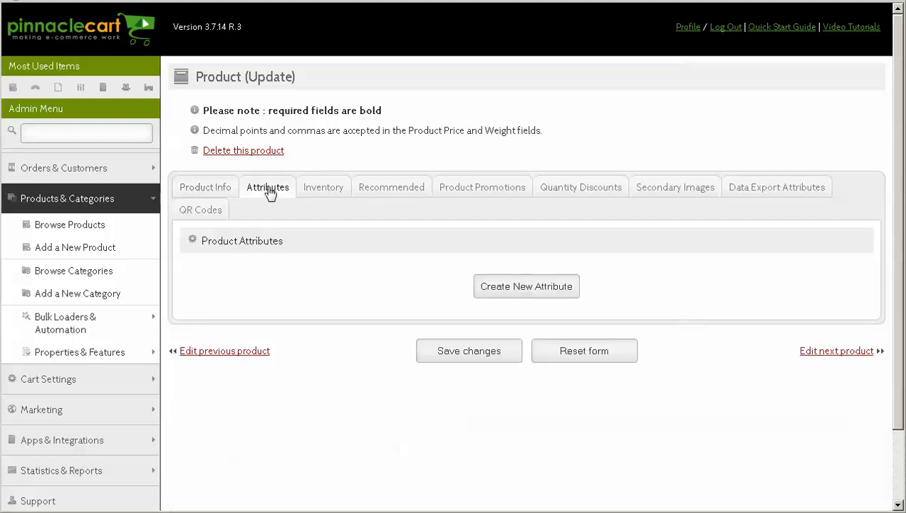
{"action": "left_click", "coordinate": [544, 288]}
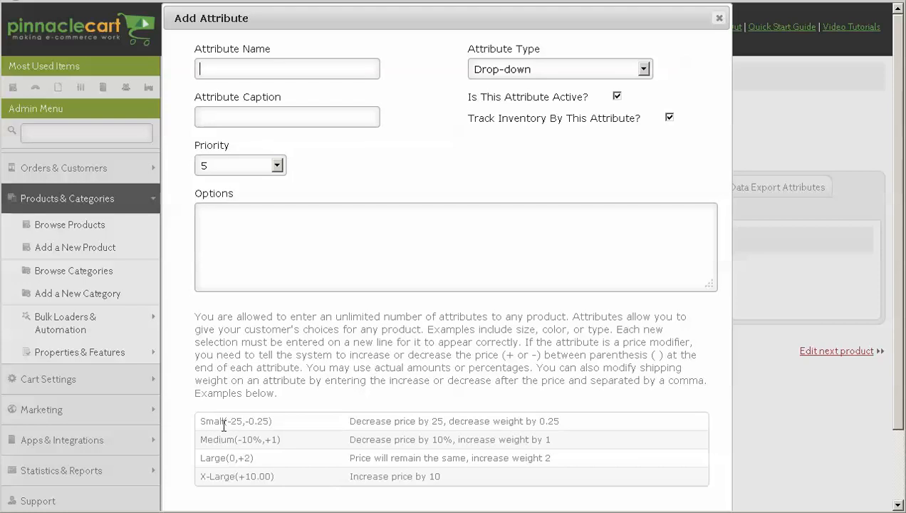
{"action": "left_click_drag", "start_coordinate": [243, 421], "coordinate": [232, 422]}
{"action": "left_click", "coordinate": [243, 421]}
Step: Name the attribute Color, keep its type as Drop-down, and caption it "Please choose a color. Price will change."
{"action": "left_click", "coordinate": [247, 65]}
{"action": "left_click_drag", "start_coordinate": [441, 8], "coordinate": [483, 195]}
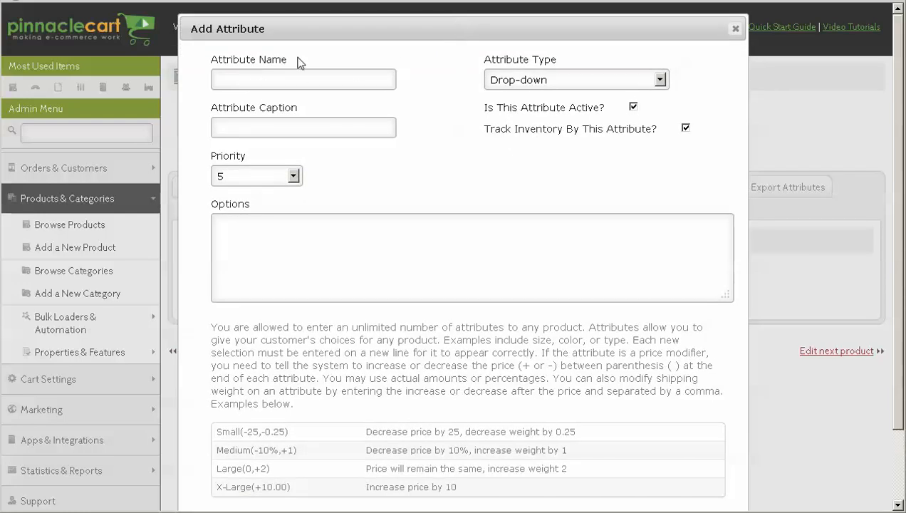
{"action": "type", "text": "Color"}
{"action": "left_click", "coordinate": [569, 82]}
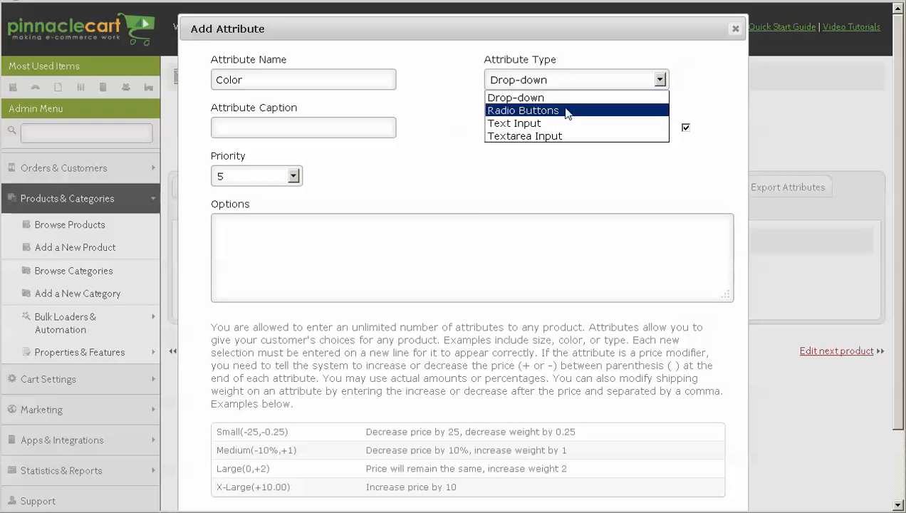
{"action": "left_click", "coordinate": [271, 118]}
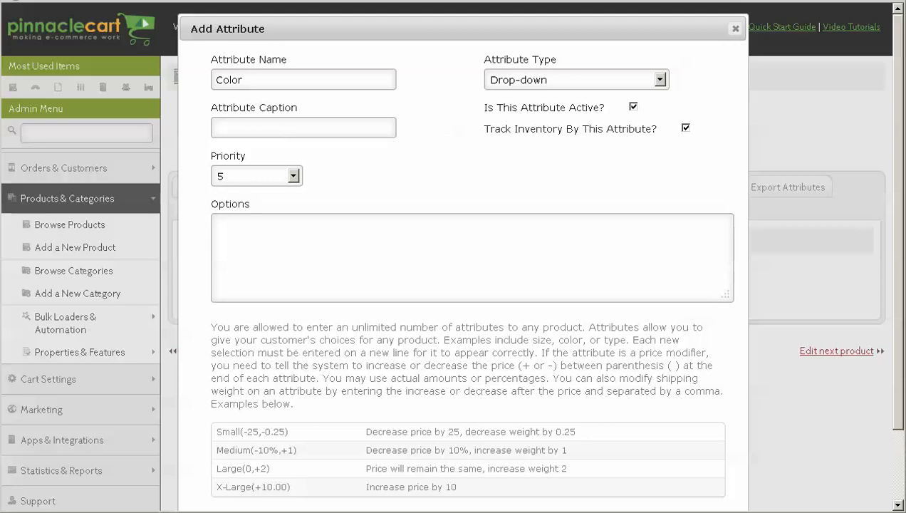
{"action": "type", "text": "Please choose a color. Price will change."}
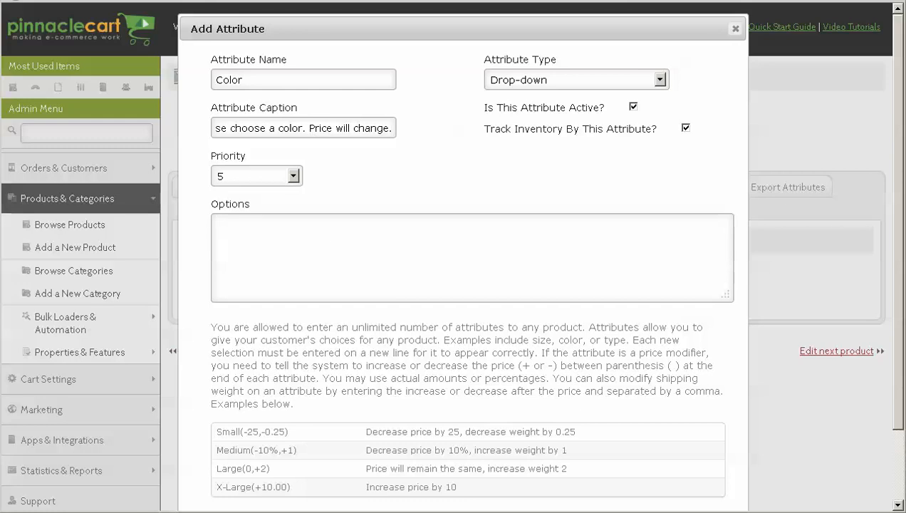
Step: Keep the attribute's priority at 5 and enter the options Red(+1), Green(+3) and Purple(+2) on separate lines
{"action": "left_click", "coordinate": [293, 176]}
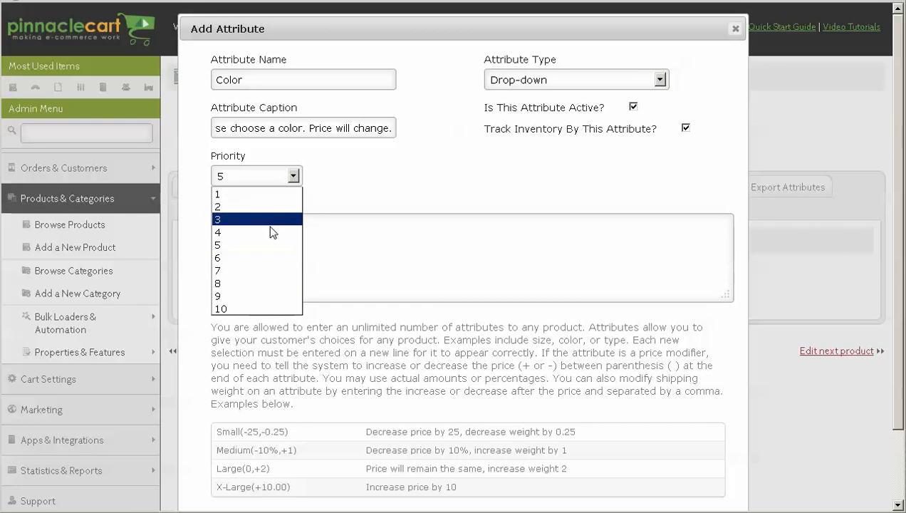
{"action": "left_click", "coordinate": [256, 246]}
{"action": "left_click", "coordinate": [266, 237]}
{"action": "type", "text": "Red(+1) Green(+3) Purple(+2)"}
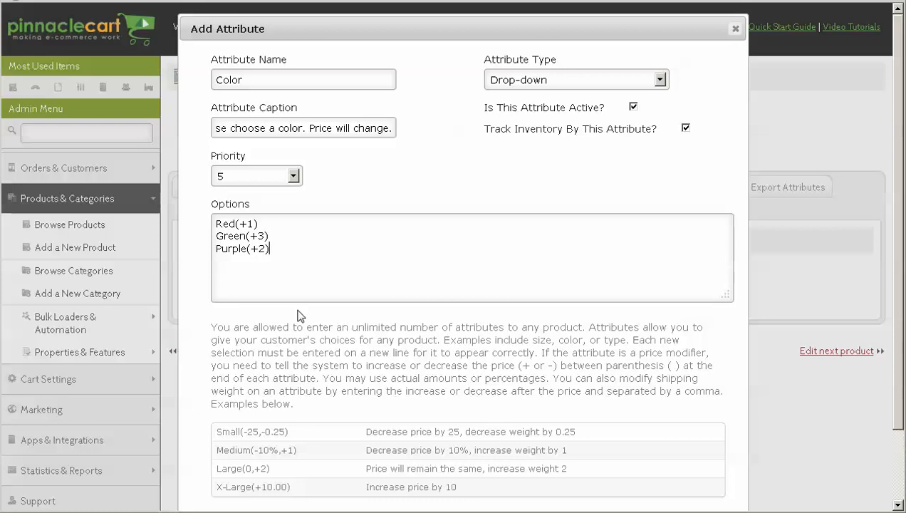
Step: Review the names and price modifiers of the entered color options against the example formats for price and weight changes
{"action": "double_click", "coordinate": [234, 224]}
{"action": "double_click", "coordinate": [250, 224]}
{"action": "double_click", "coordinate": [242, 236]}
{"action": "double_click", "coordinate": [262, 236]}
{"action": "left_click_drag", "start_coordinate": [247, 249], "coordinate": [203, 249]}
{"action": "left_click", "coordinate": [265, 249]}
{"action": "scroll", "coordinate": [353, 342], "scroll_direction": "down", "scroll_amount": 2}
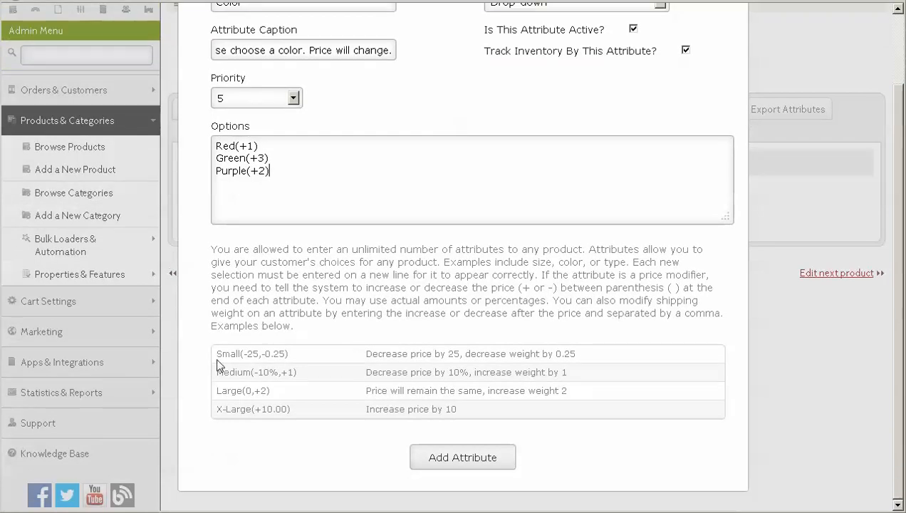
{"action": "left_click_drag", "start_coordinate": [218, 360], "coordinate": [243, 354]}
{"action": "left_click", "coordinate": [299, 363]}
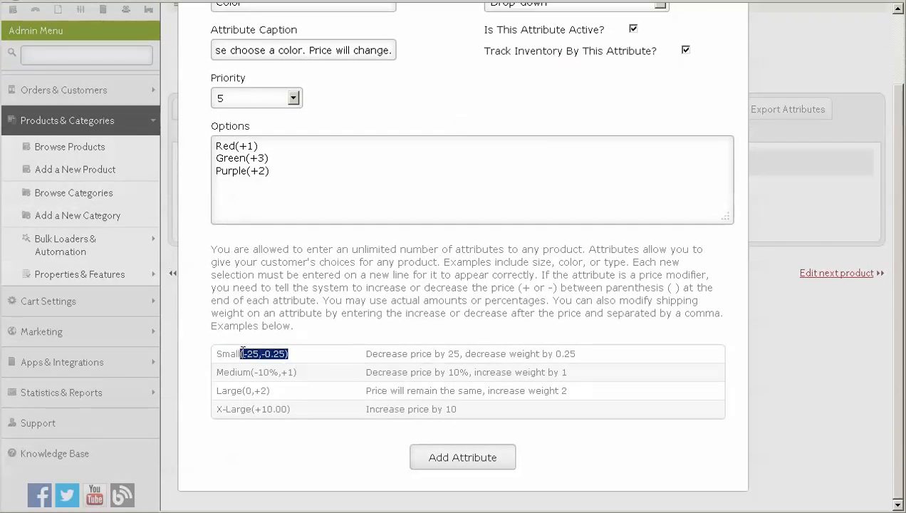
{"action": "left_click", "coordinate": [236, 147]}
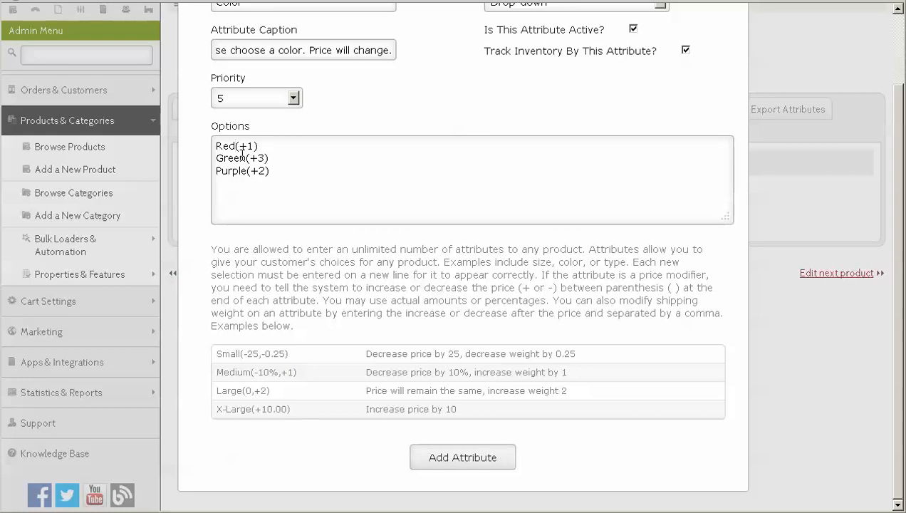
{"action": "left_click_drag", "start_coordinate": [245, 158], "coordinate": [273, 163]}
{"action": "left_click", "coordinate": [273, 163]}
Step: Add the option Pink(+2,-0.30) on its own line below the Red option
{"action": "left_click", "coordinate": [272, 149]}
{"action": "key", "text": "Return"}
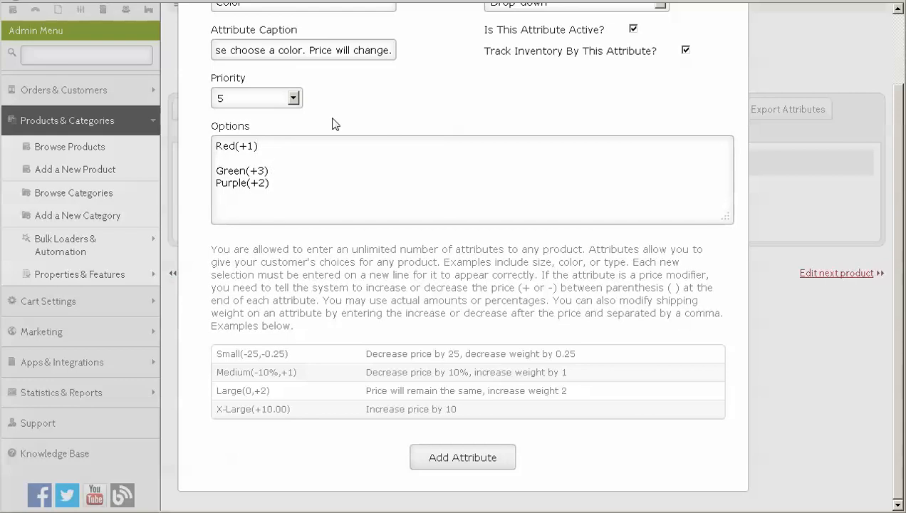
{"action": "type", "text": "Pink"}
{"action": "type", "text": "("}
{"action": "type", "text": "+2)"}
{"action": "type", "text": "-"}
{"action": "type", "text": "."}
{"action": "type", "text": "0"}
{"action": "key", "text": "BackSpace"}
{"action": "key", "text": "BackSpace"}
{"action": "type", "text": "0.30"}
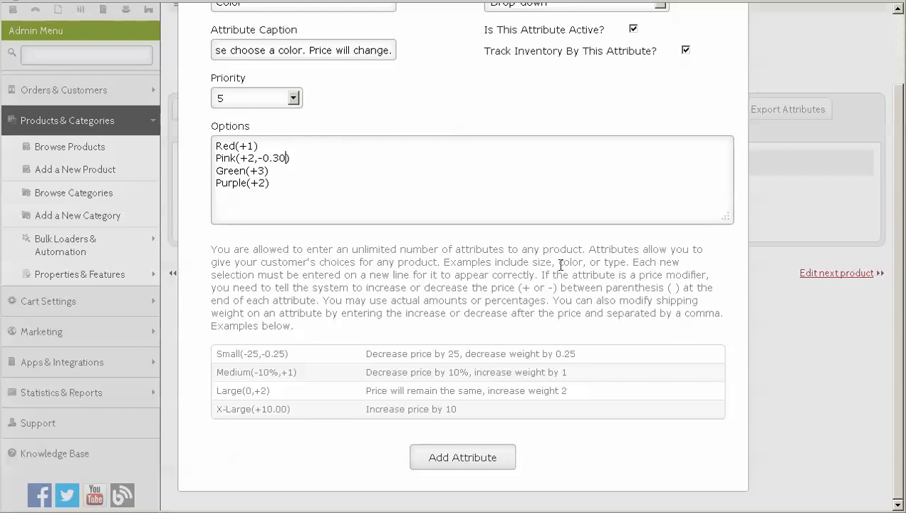
Step: Replace the Red option with X-Large(+4)
{"action": "double_click", "coordinate": [235, 147]}
{"action": "type", "text": "X-Large"}
{"action": "left_click_drag", "start_coordinate": [274, 146], "coordinate": [270, 146]}
{"action": "type", "text": "4"}
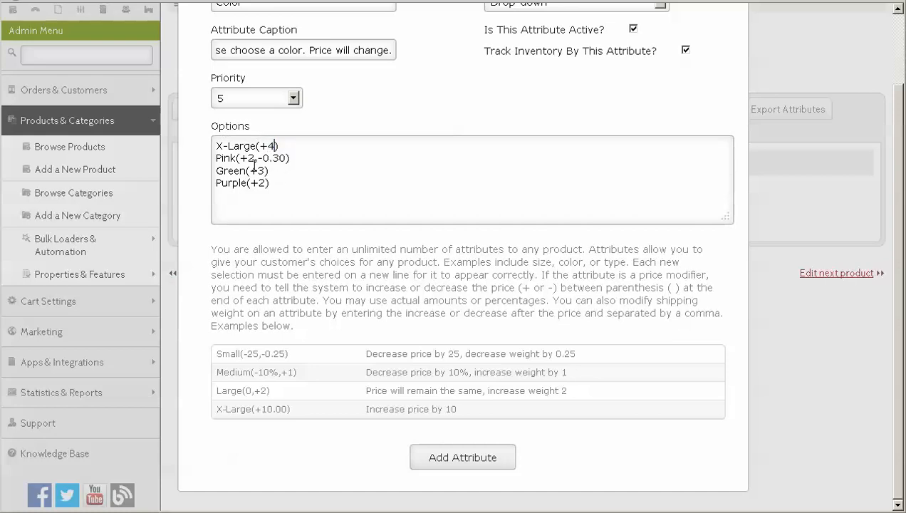
Step: Rename the Pink option to XXL and set its price modifier to +4
{"action": "left_click_drag", "start_coordinate": [215, 158], "coordinate": [238, 159]}
{"action": "type", "text": "XX"}
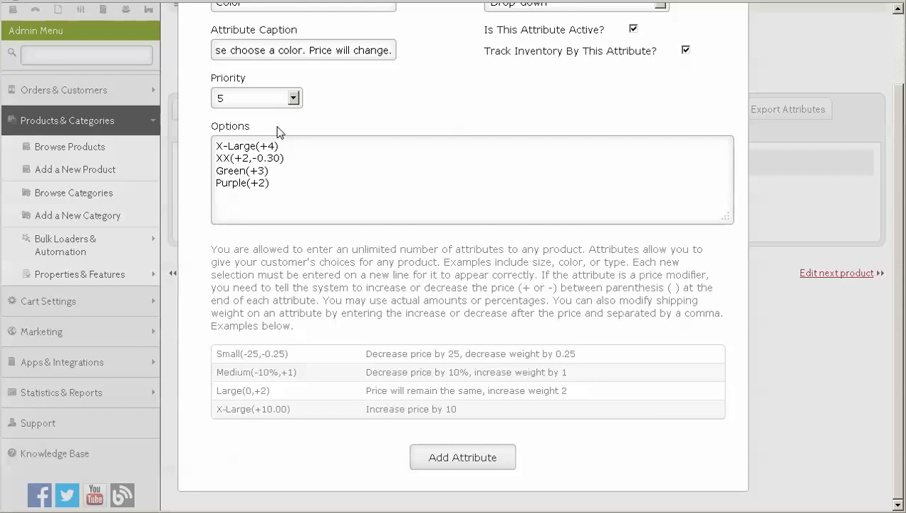
{"action": "type", "text": "L"}
{"action": "key", "text": "Right"}
{"action": "key", "text": "Right"}
{"action": "key", "text": "Right"}
{"action": "key", "text": "BackSpace"}
{"action": "type", "text": "4"}
Step: Set the XXL option's weight modifier to +0.25
{"action": "key", "text": "Right"}
{"action": "key", "text": "Right"}
{"action": "key", "text": "Right"}
{"action": "key", "text": "Right"}
{"action": "key", "text": "Right"}
{"action": "key", "text": "Right"}
{"action": "key", "text": "Left"}
{"action": "key", "text": "Left"}
{"action": "key", "text": "Left"}
{"action": "key", "text": "Left"}
{"action": "key", "text": "BackSpace"}
{"action": "type", "text": "+"}
{"action": "key", "text": "Right"}
{"action": "key", "text": "Right"}
{"action": "key", "text": "BackSpace"}
{"action": "key", "text": "Delete"}
{"action": "type", "text": "25"}
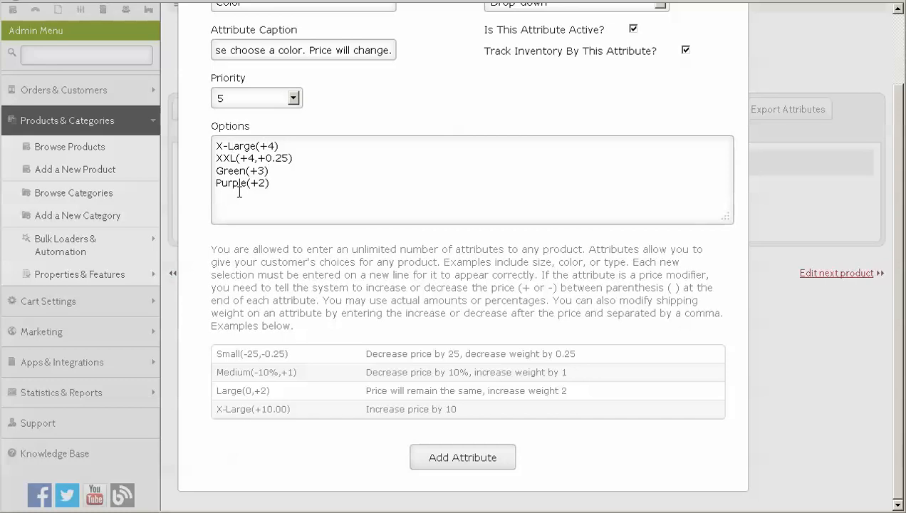
{"action": "left_click", "coordinate": [277, 146]}
{"action": "key", "text": "Delete"}
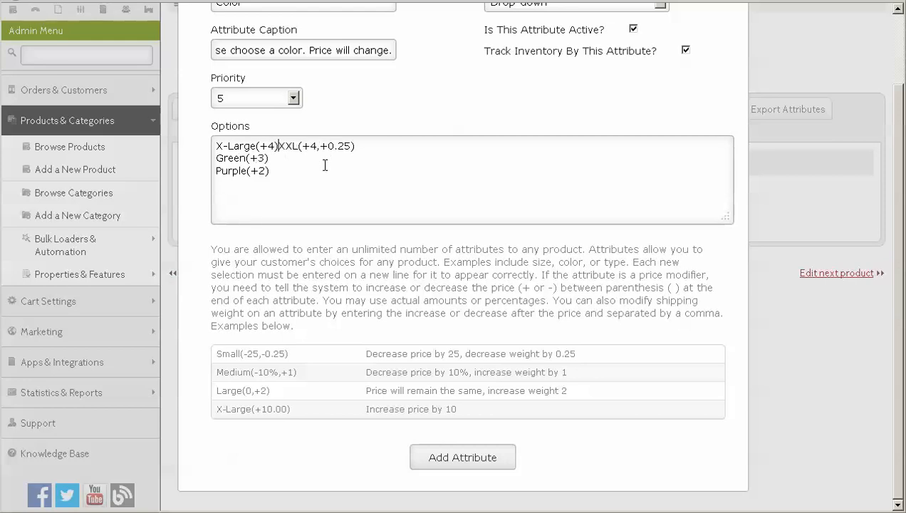
{"action": "key", "text": "Return"}
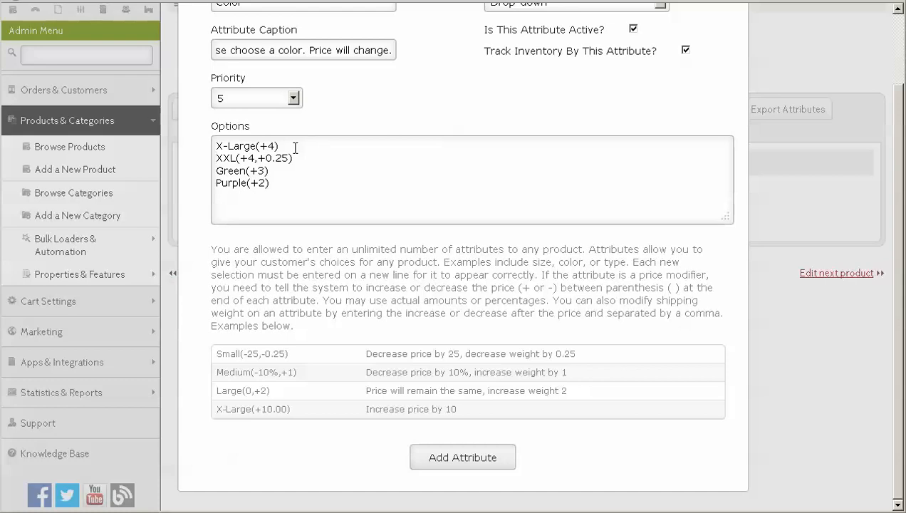